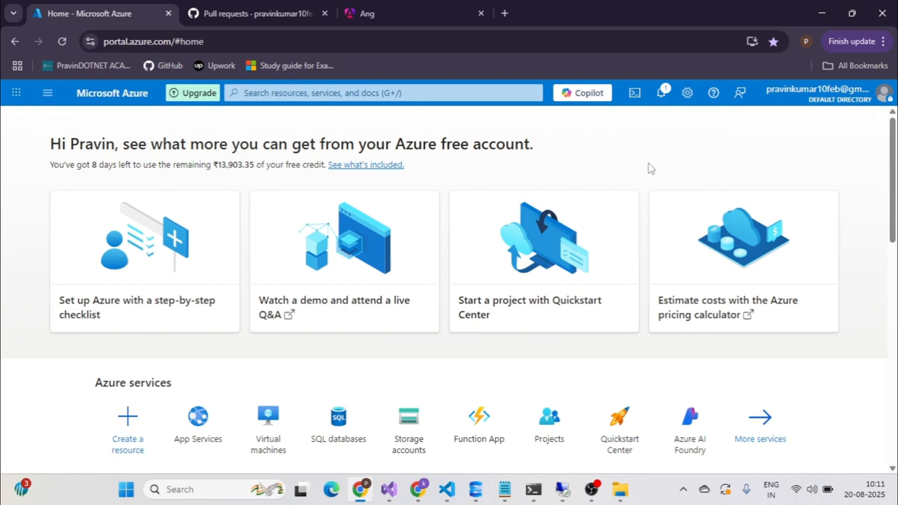
Go to App Services and start creating a new Web App
{"action": "left_click", "coordinate": [47, 93]}
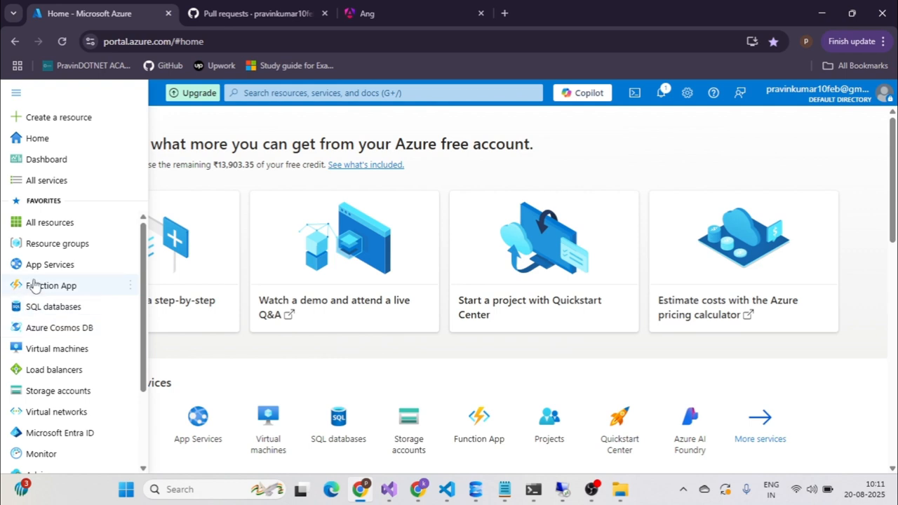
{"action": "mouse_move", "coordinate": [54, 270]}
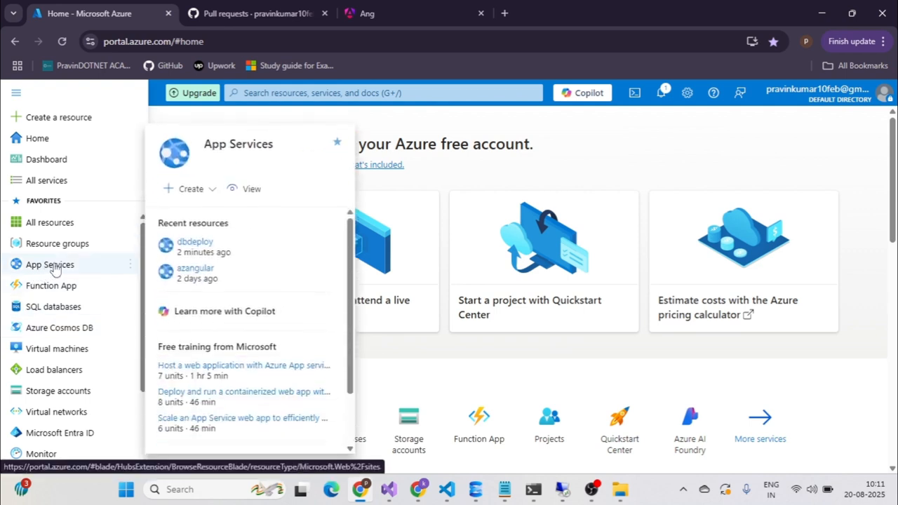
{"action": "left_click", "coordinate": [54, 269]}
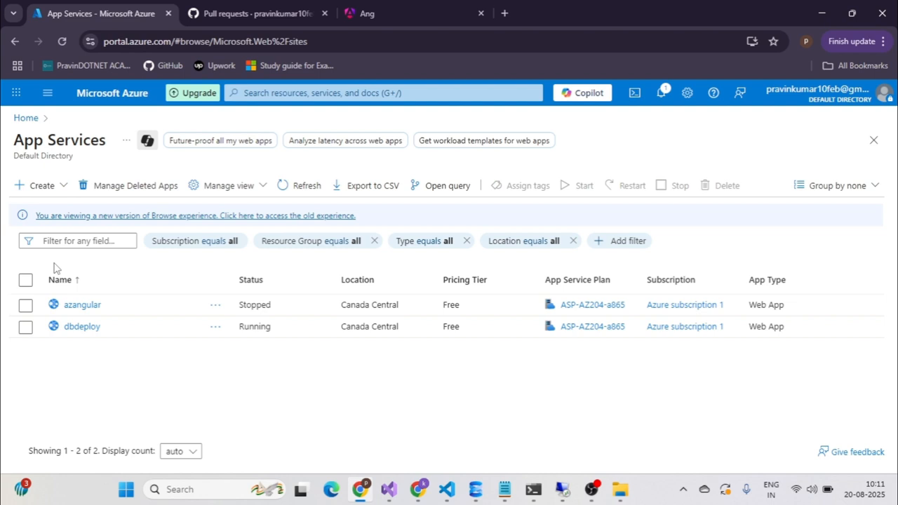
{"action": "left_click", "coordinate": [39, 188]}
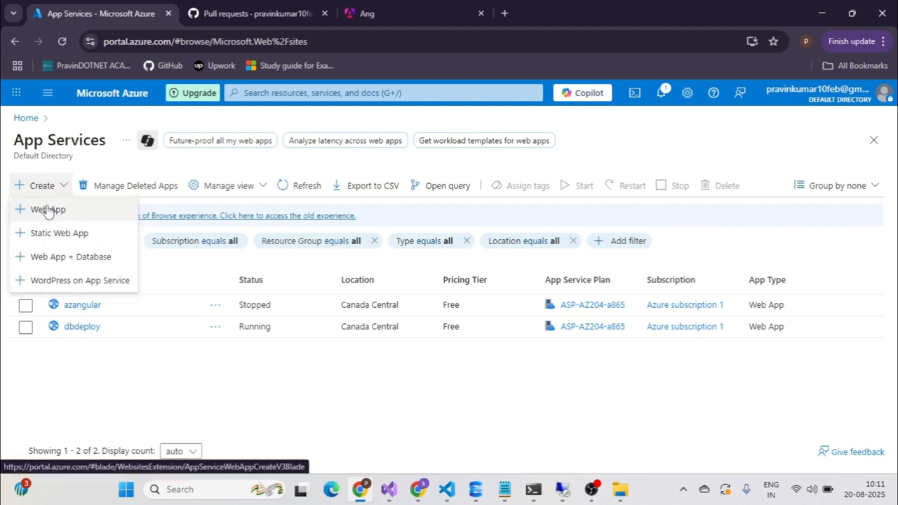
{"action": "left_click", "coordinate": [47, 213]}
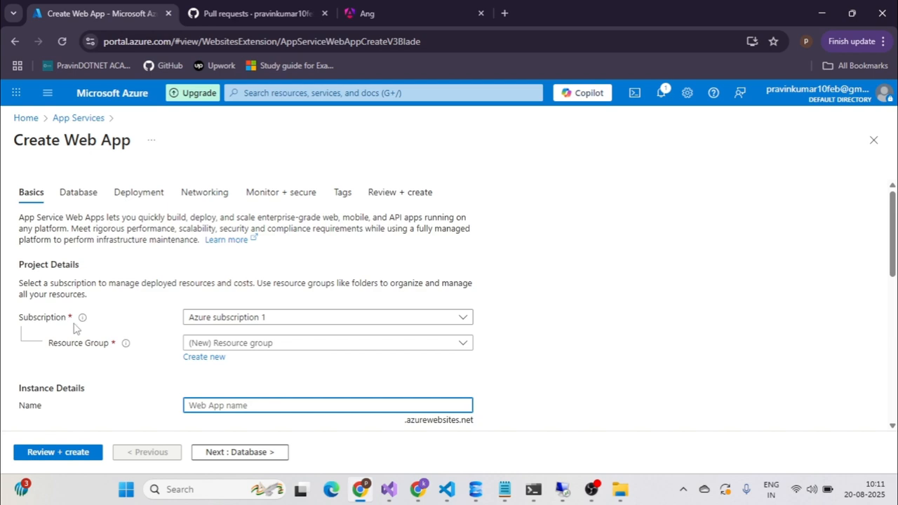
Assign the web app to the existing AZ204 resource group and name it appdeployment
{"action": "scroll", "coordinate": [467, 317], "scroll_direction": "down", "scroll_amount": 1}
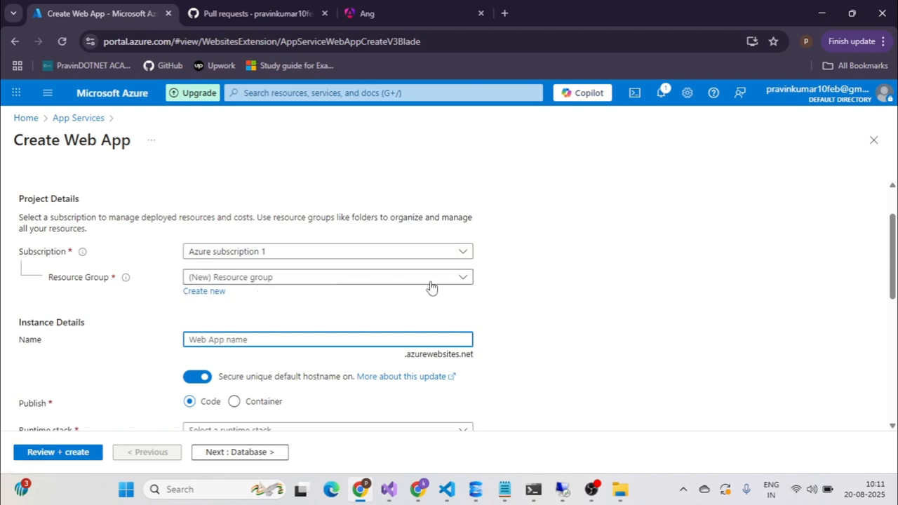
{"action": "left_click", "coordinate": [464, 279]}
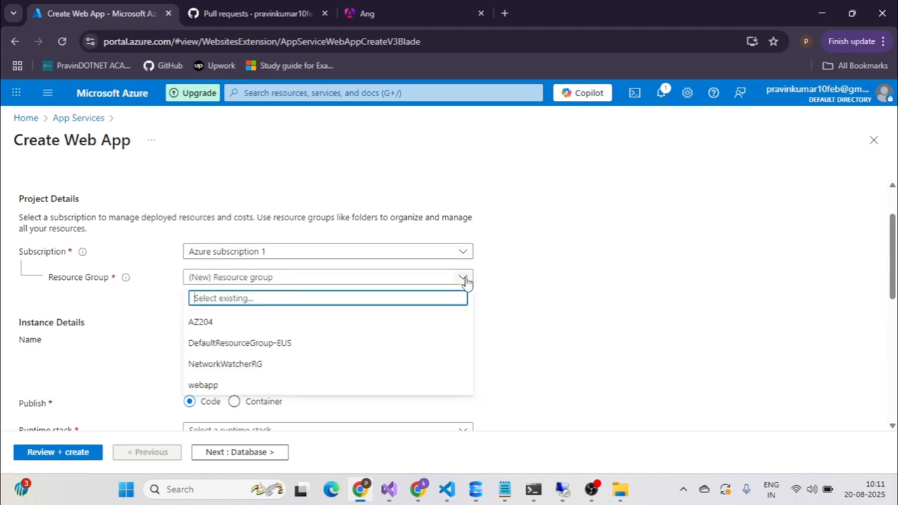
{"action": "left_click", "coordinate": [195, 321]}
{"action": "scroll", "coordinate": [510, 301], "scroll_direction": "down", "scroll_amount": 2}
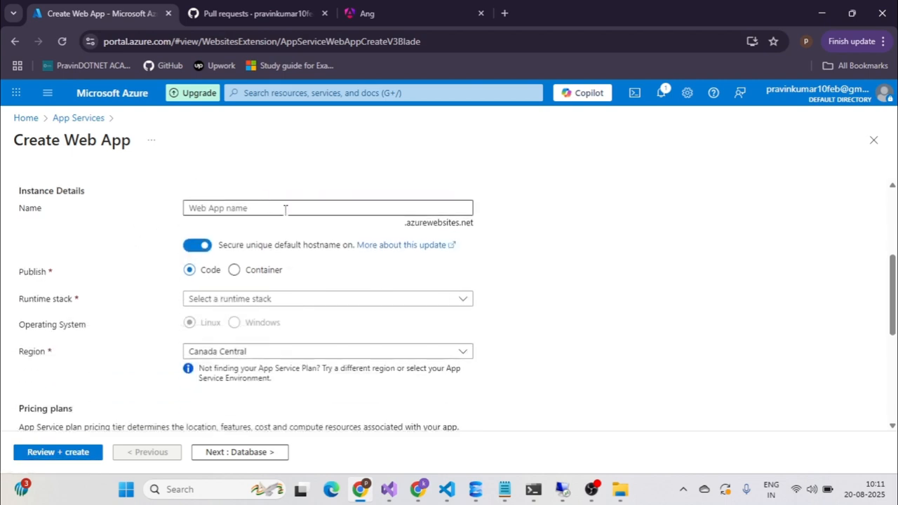
{"action": "left_click", "coordinate": [315, 210]}
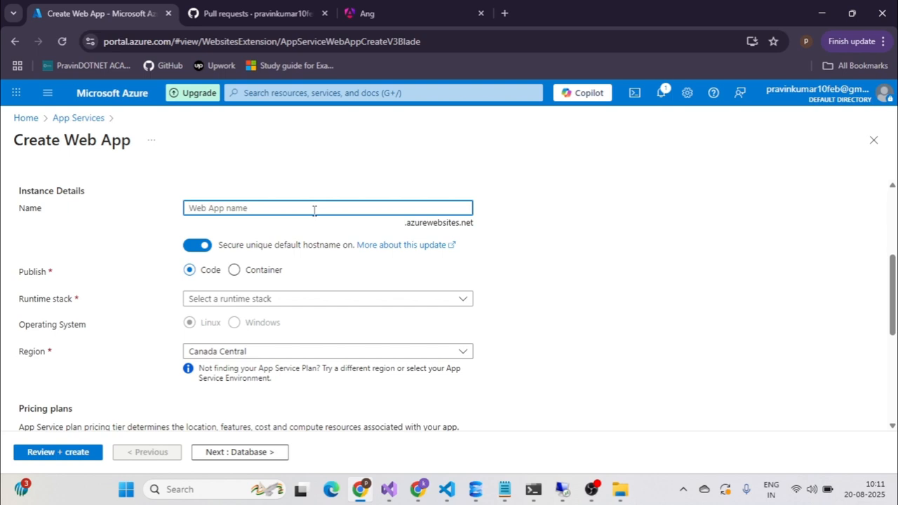
{"action": "type", "text": "appdeployment"}
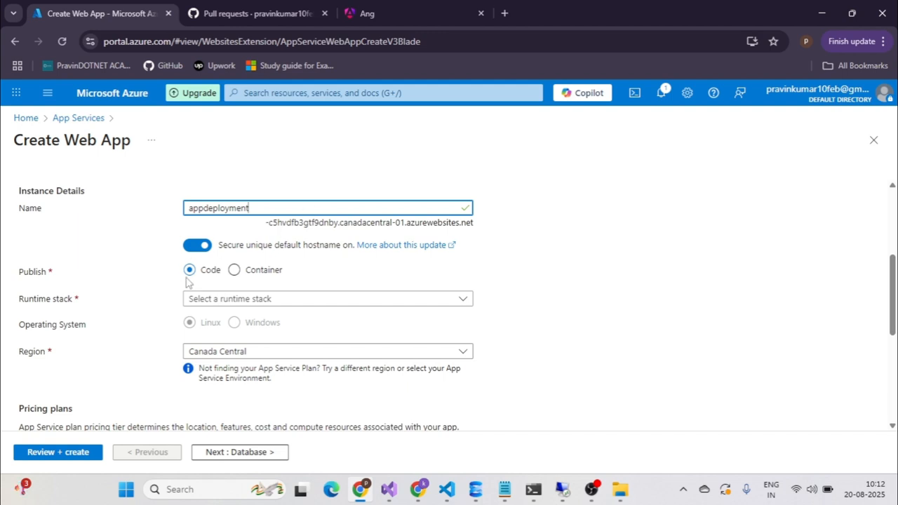
Choose .NET 8 (LTS) as the web app's runtime stack and continue to the database settings
{"action": "left_click", "coordinate": [463, 300]}
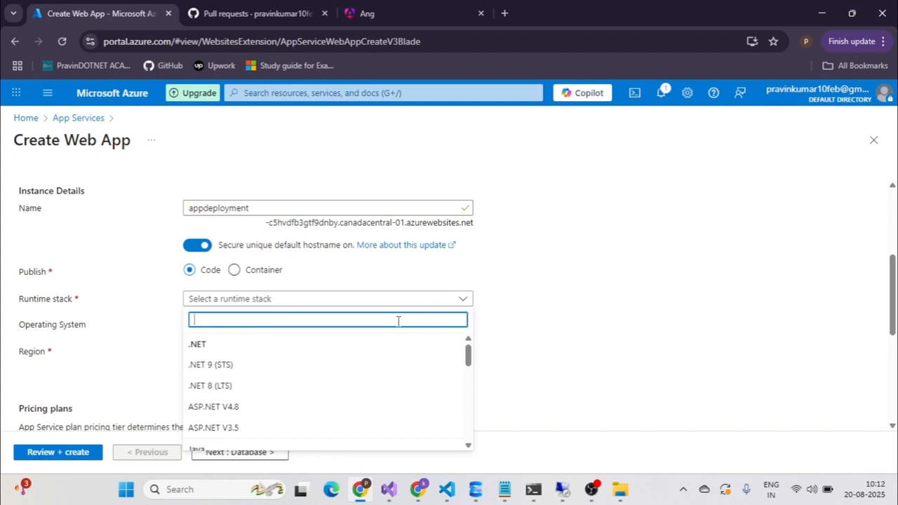
{"action": "left_click", "coordinate": [207, 388]}
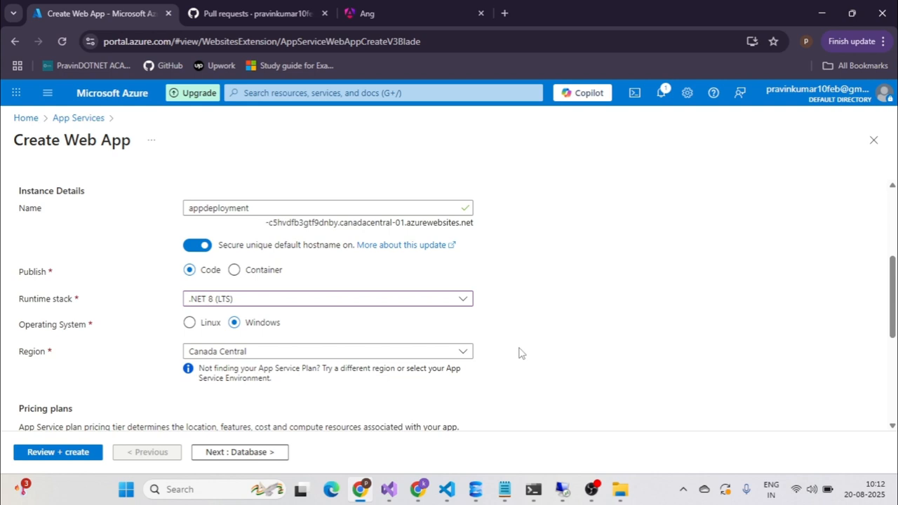
{"action": "scroll", "coordinate": [519, 352], "scroll_direction": "down", "scroll_amount": 3}
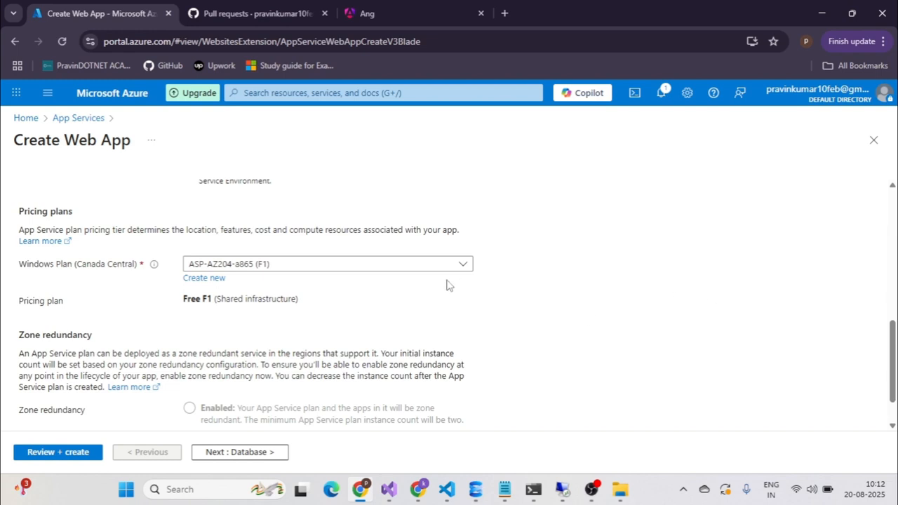
{"action": "scroll", "coordinate": [502, 313], "scroll_direction": "down", "scroll_amount": 1}
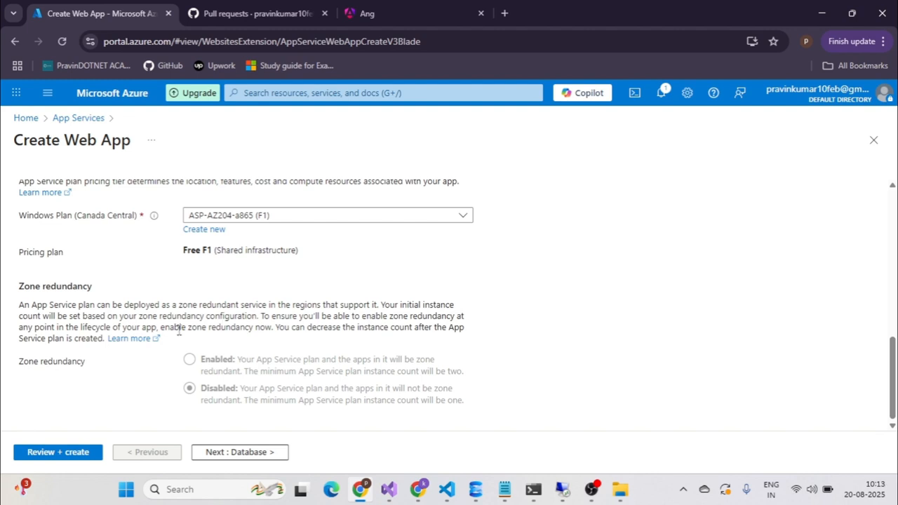
{"action": "left_click", "coordinate": [260, 452]}
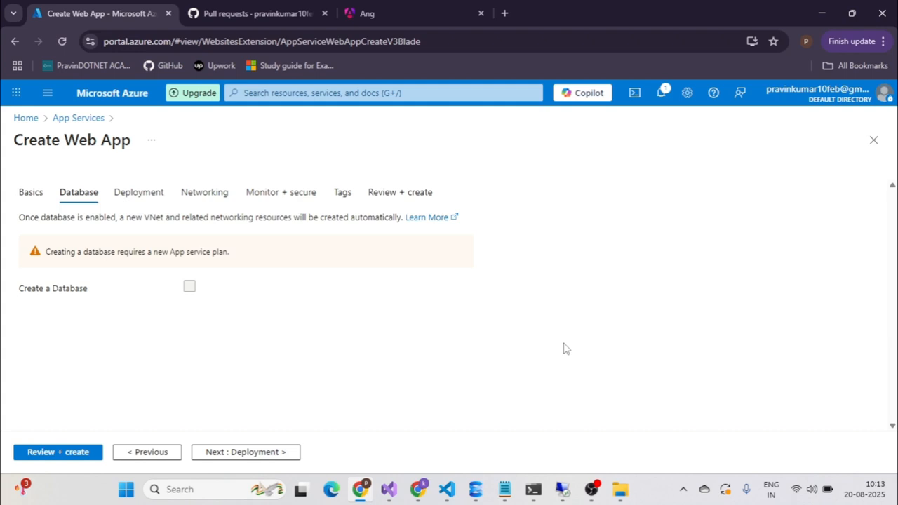
Accept the default database, deployment, networking, monitoring and tag settings and proceed to the final review
{"action": "left_click", "coordinate": [267, 454]}
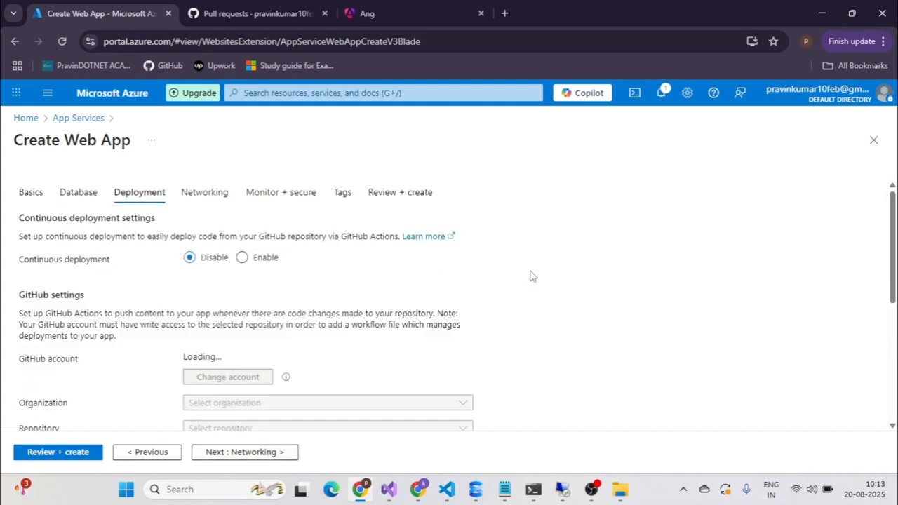
{"action": "scroll", "coordinate": [531, 276], "scroll_direction": "down", "scroll_amount": 1}
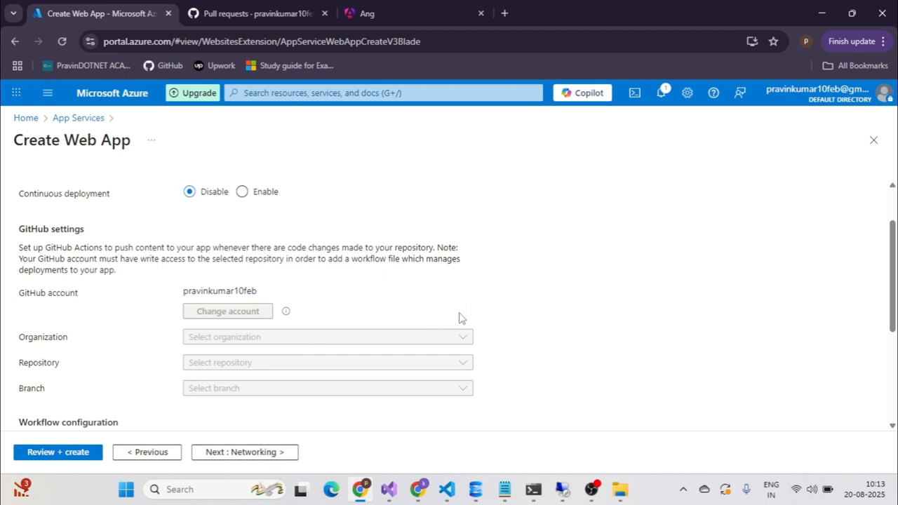
{"action": "scroll", "coordinate": [459, 316], "scroll_direction": "down", "scroll_amount": 3}
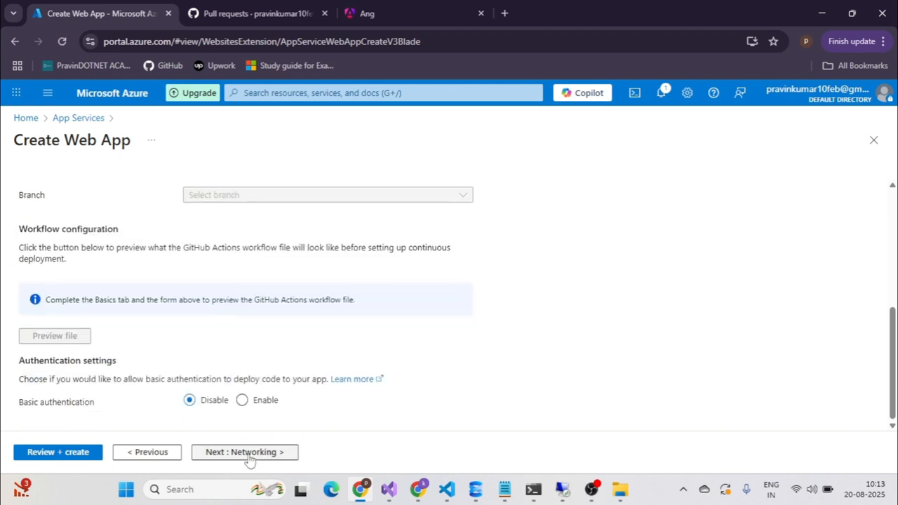
{"action": "left_click", "coordinate": [277, 452]}
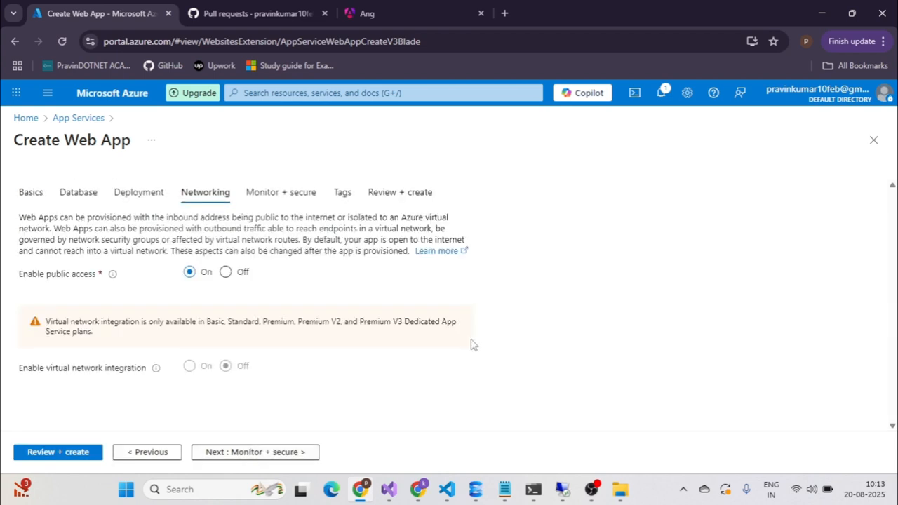
{"action": "left_click", "coordinate": [276, 458]}
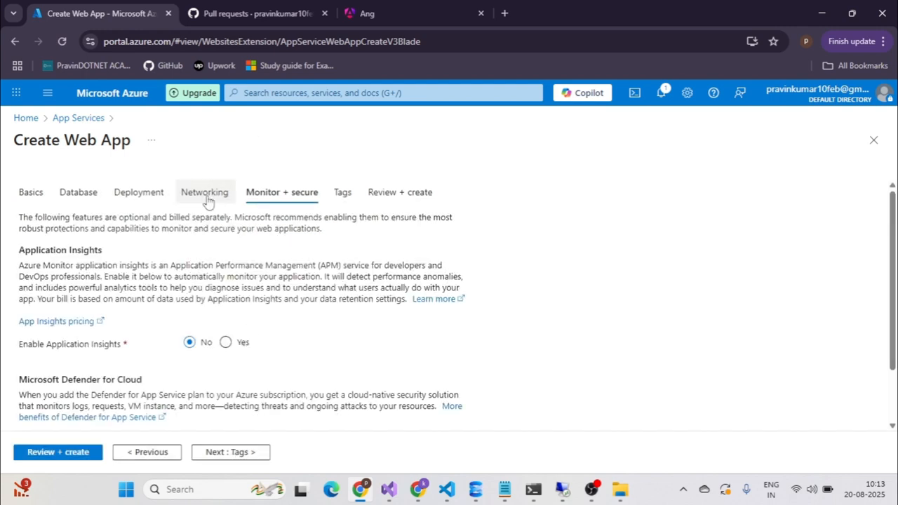
{"action": "scroll", "coordinate": [388, 254], "scroll_direction": "down", "scroll_amount": 2}
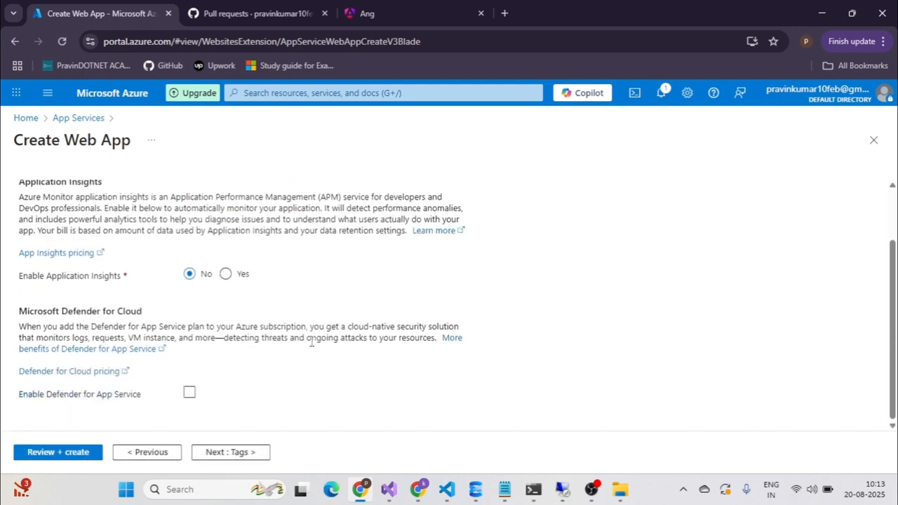
{"action": "left_click", "coordinate": [237, 453]}
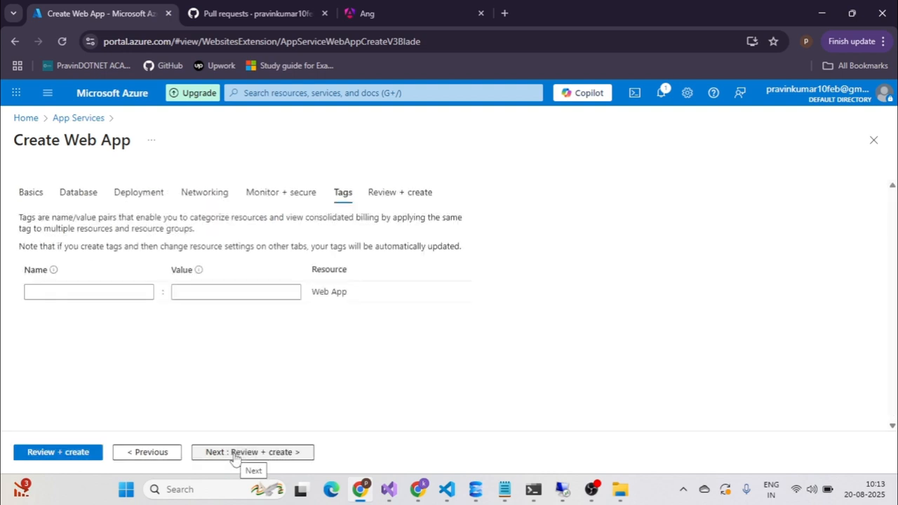
{"action": "left_click", "coordinate": [235, 453]}
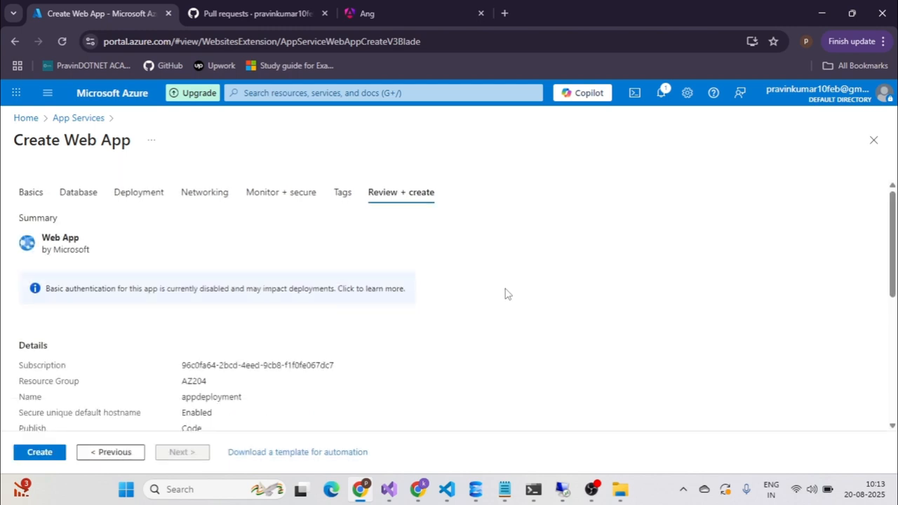
Read through the web app summary, covering the details, App Service plan, monitoring and deployment sections
{"action": "scroll", "coordinate": [505, 293], "scroll_direction": "down", "scroll_amount": 10}
{"action": "scroll", "coordinate": [504, 293], "scroll_direction": "up", "scroll_amount": 10}
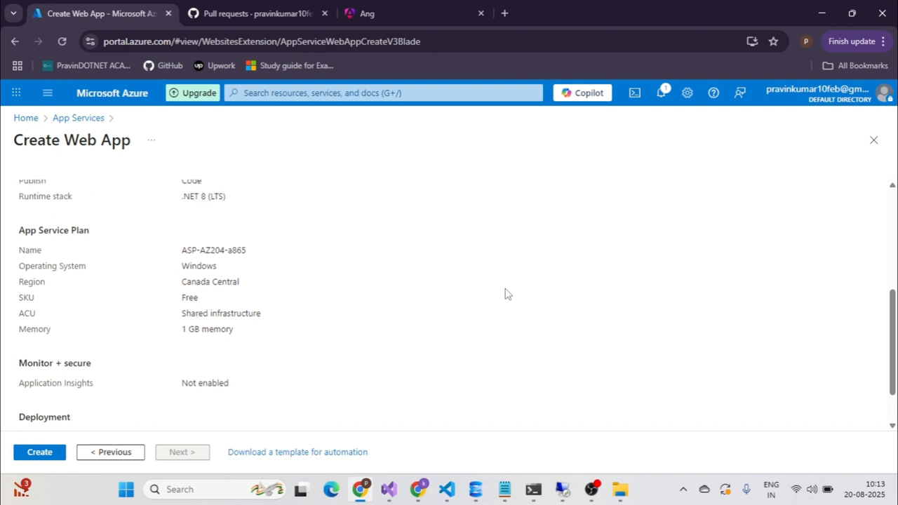
{"action": "scroll", "coordinate": [504, 294], "scroll_direction": "down", "scroll_amount": 2}
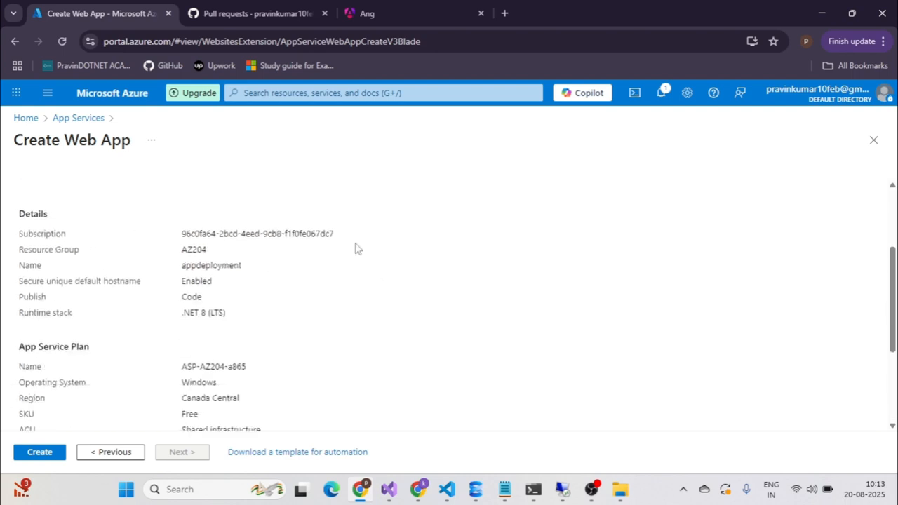
{"action": "scroll", "coordinate": [356, 247], "scroll_direction": "down", "scroll_amount": 3}
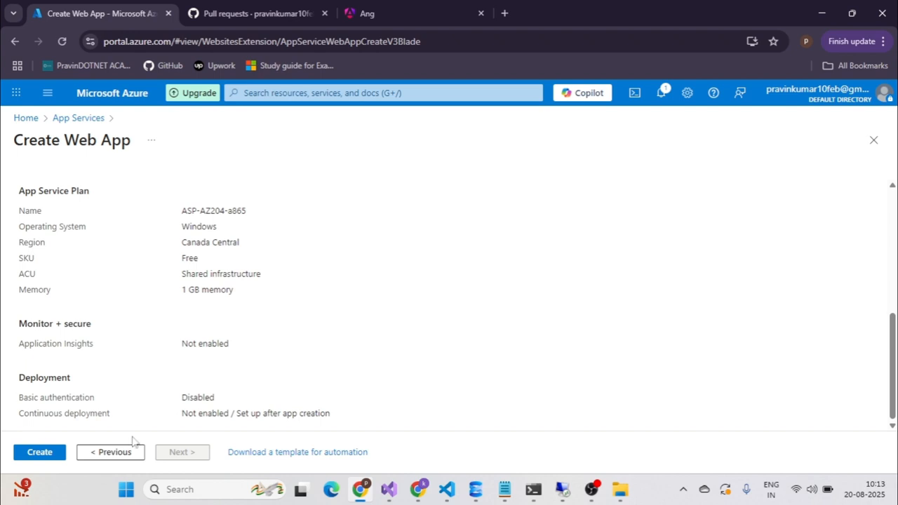
Go back to the basic settings and recheck the resource group, name, runtime stack, region and pricing plan
{"action": "left_click", "coordinate": [111, 453]}
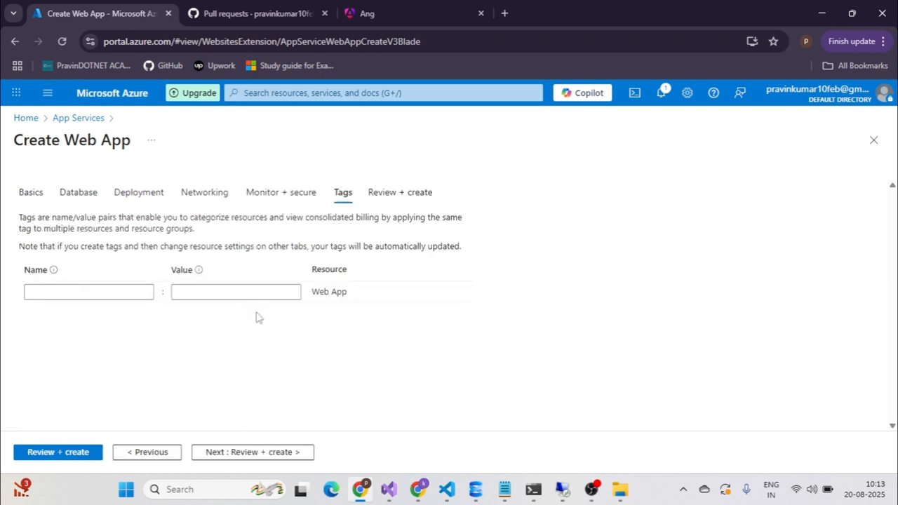
{"action": "left_click", "coordinate": [156, 456]}
{"action": "left_click", "coordinate": [155, 455]}
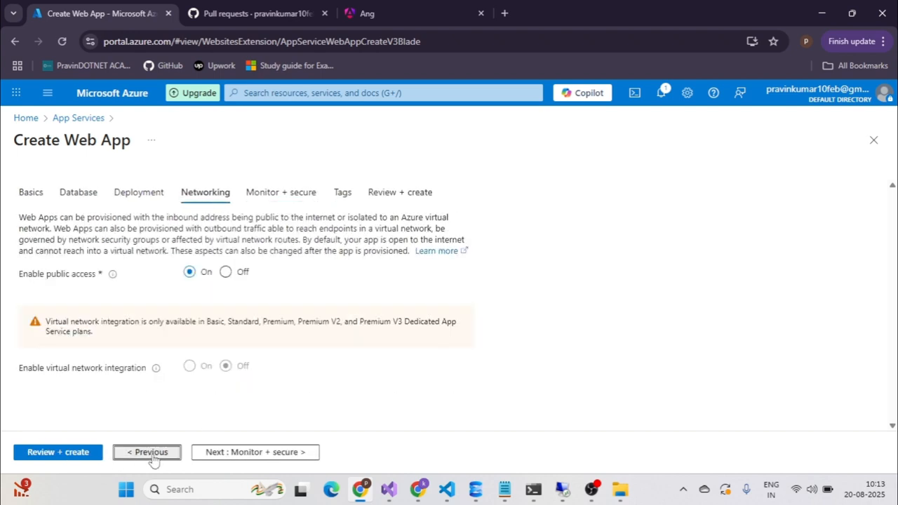
{"action": "left_click", "coordinate": [154, 454]}
{"action": "left_click", "coordinate": [154, 455]}
{"action": "left_click", "coordinate": [153, 455]}
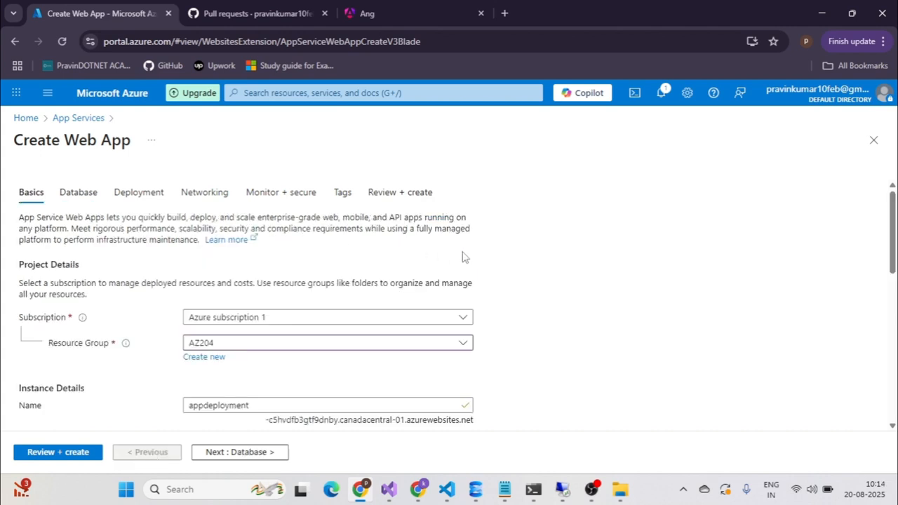
{"action": "scroll", "coordinate": [463, 257], "scroll_direction": "down", "scroll_amount": 2}
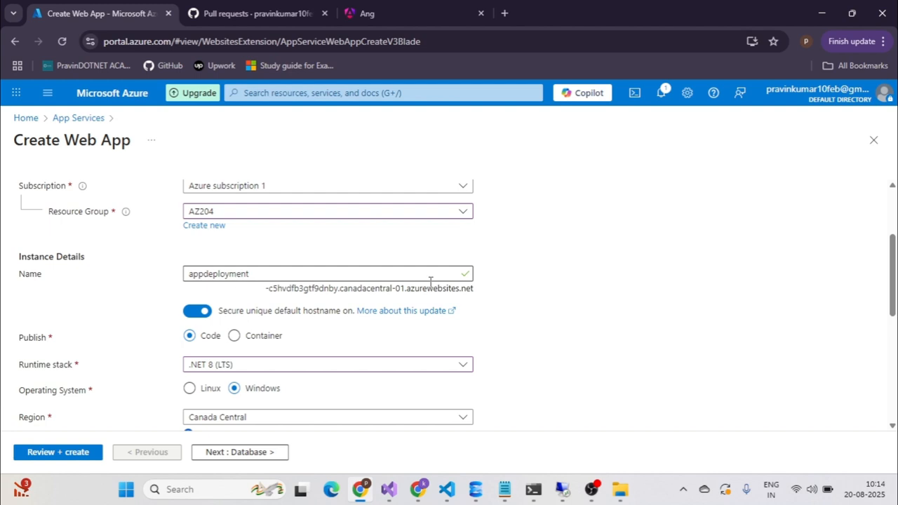
{"action": "scroll", "coordinate": [429, 282], "scroll_direction": "down", "scroll_amount": 2}
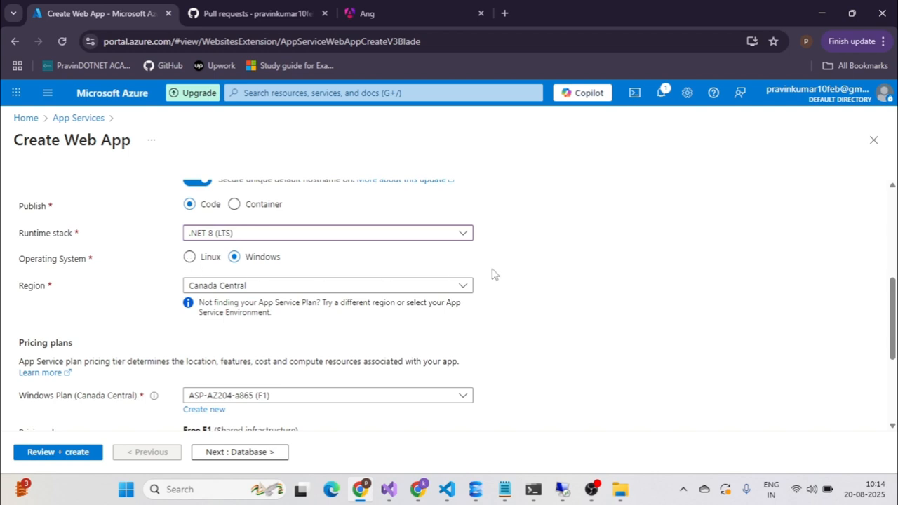
{"action": "scroll", "coordinate": [493, 274], "scroll_direction": "down", "scroll_amount": 2}
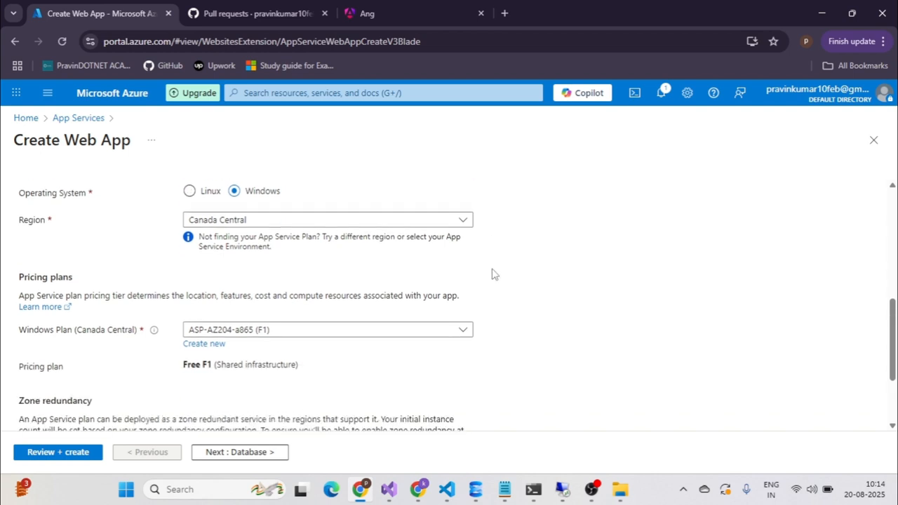
{"action": "scroll", "coordinate": [493, 274], "scroll_direction": "down", "scroll_amount": 2}
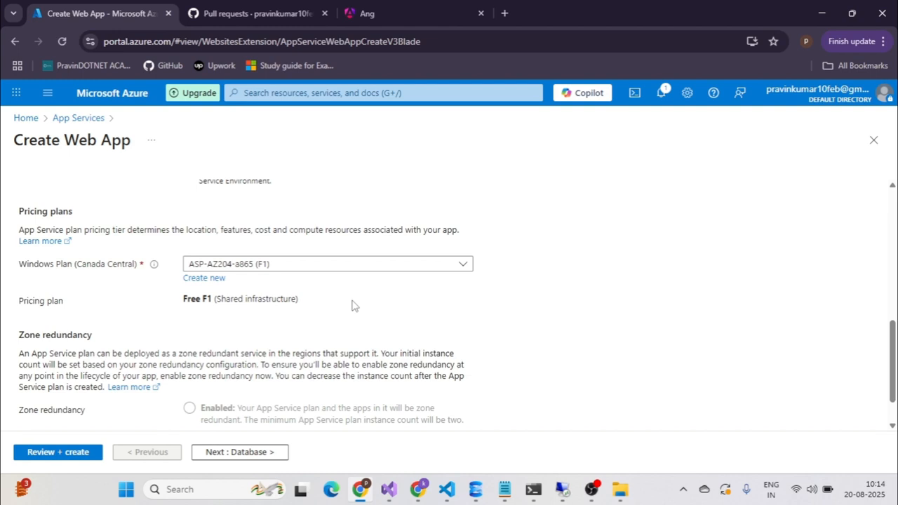
Advance from the basic settings through every remaining section back to the review page, keeping all settings as they are
{"action": "left_click", "coordinate": [243, 454]}
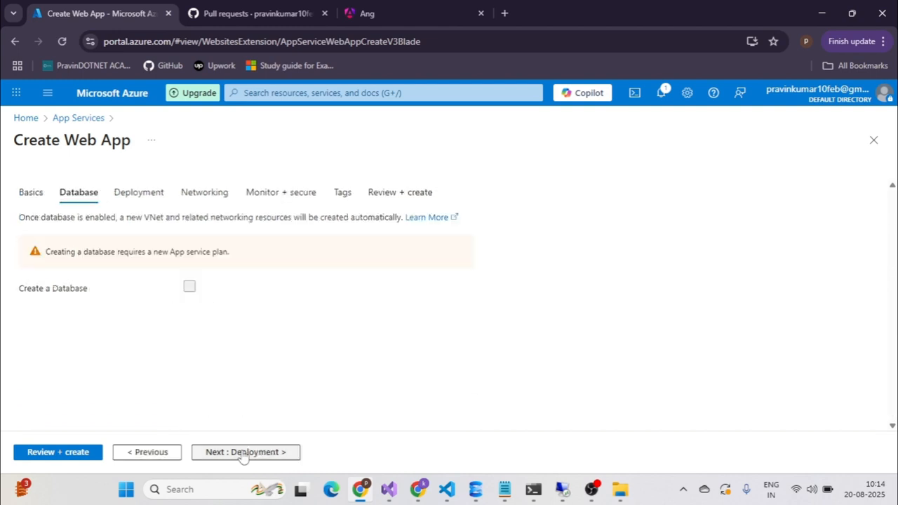
{"action": "left_click", "coordinate": [243, 451]}
{"action": "left_click", "coordinate": [243, 452]}
{"action": "left_click", "coordinate": [243, 452]}
{"action": "left_click", "coordinate": [242, 451]}
{"action": "left_click", "coordinate": [242, 452]}
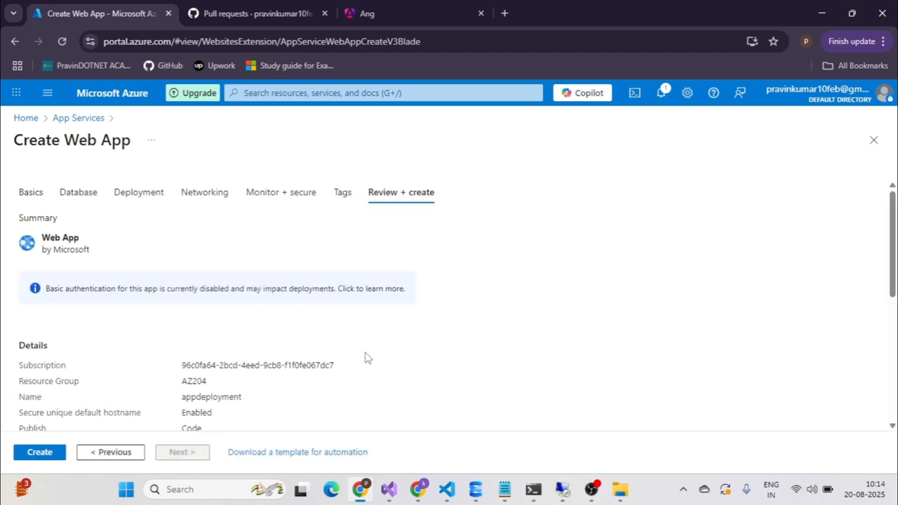
Create the web app with the reviewed settings and go to the newly deployed resource
{"action": "left_click", "coordinate": [35, 461]}
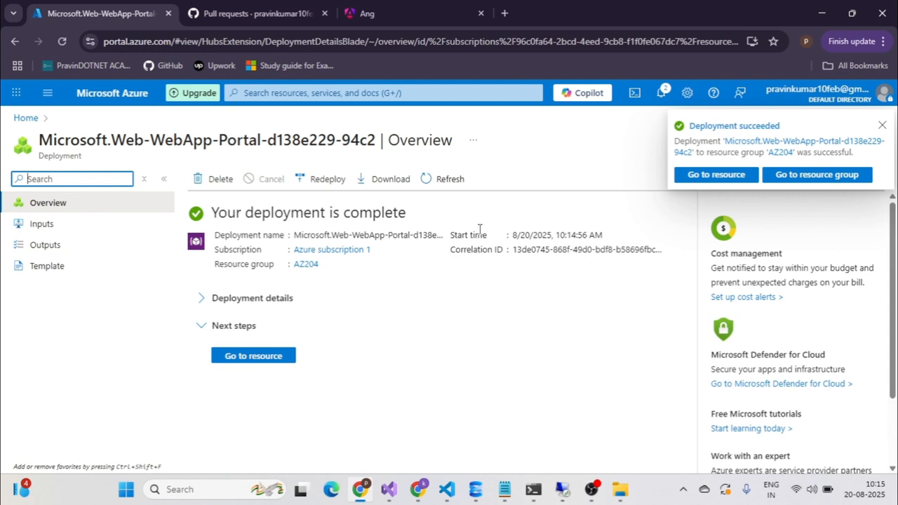
{"action": "left_click", "coordinate": [260, 359]}
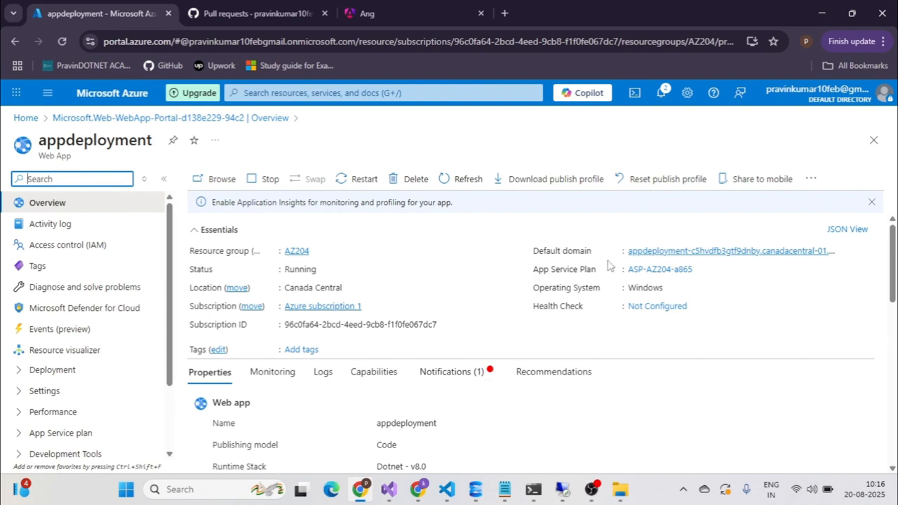
Open the web app's default domain to check the live site, and return to the appdeployment overview in the portal
{"action": "left_click", "coordinate": [737, 258]}
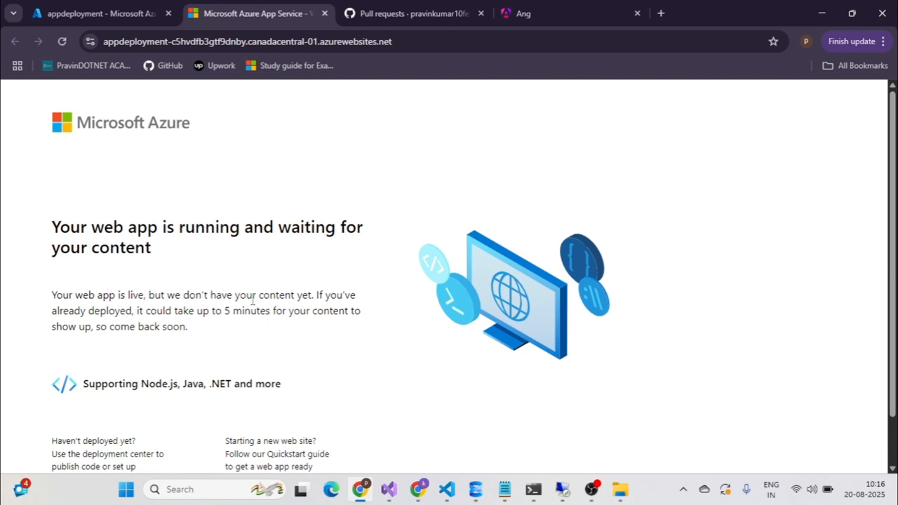
{"action": "left_click", "coordinate": [131, 18]}
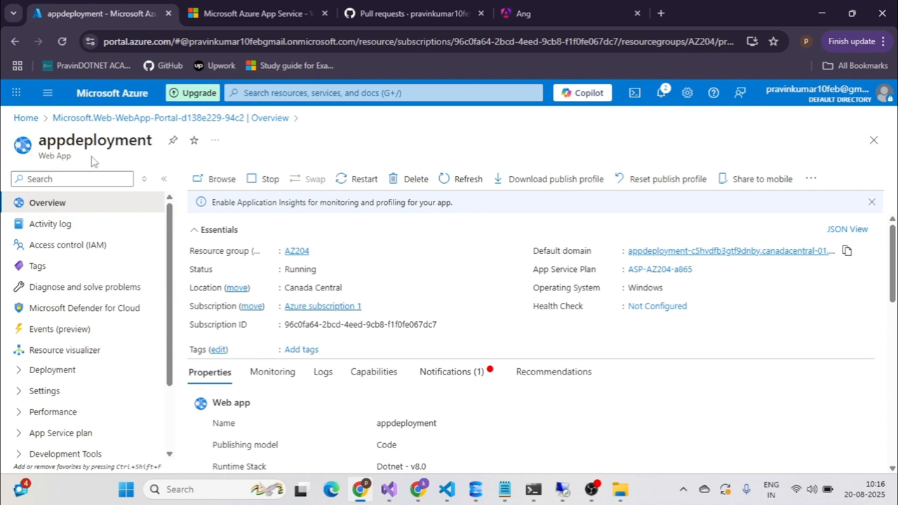
Open the web app's Deployment Center and look through the available code sources without choosing one
{"action": "mouse_move", "coordinate": [169, 254]}
{"action": "left_mouse_down"}
{"action": "mouse_move", "coordinate": [166, 312]}
{"action": "mouse_move", "coordinate": [174, 258]}
{"action": "left_mouse_up"}
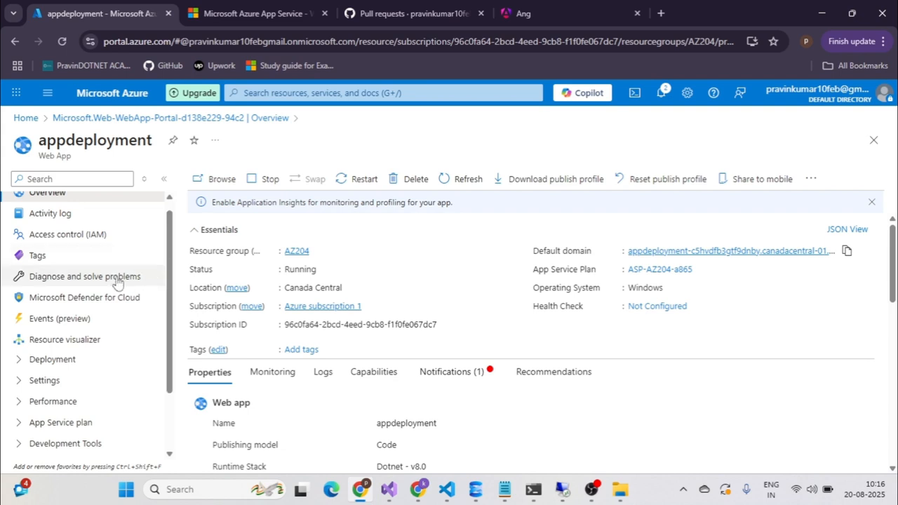
{"action": "left_click", "coordinate": [18, 361]}
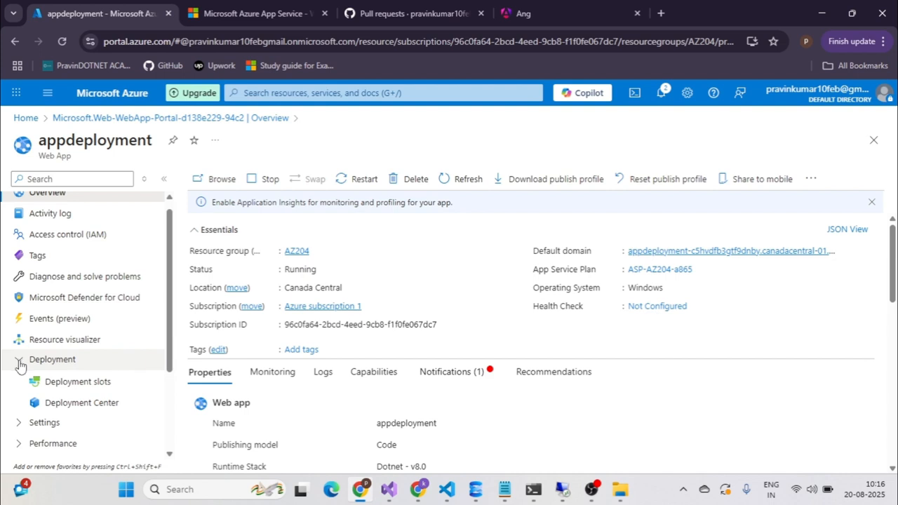
{"action": "left_click", "coordinate": [82, 405]}
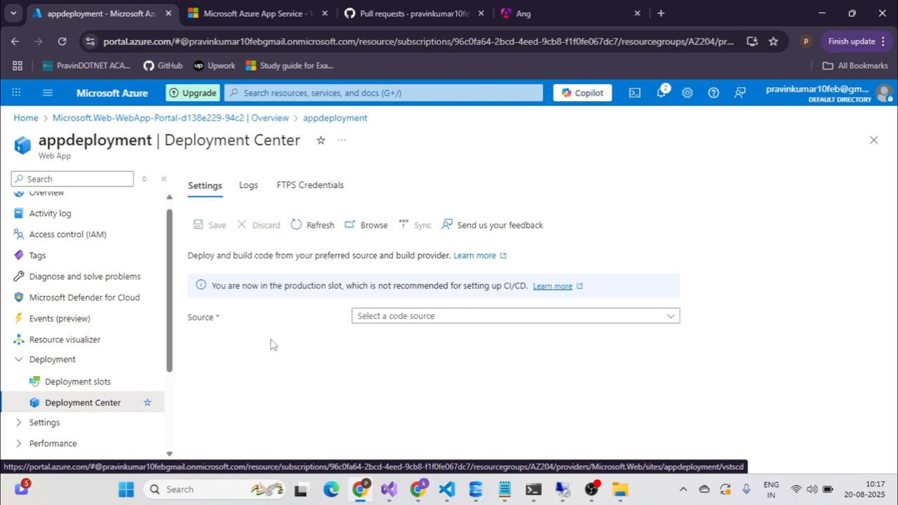
{"action": "left_click", "coordinate": [673, 317]}
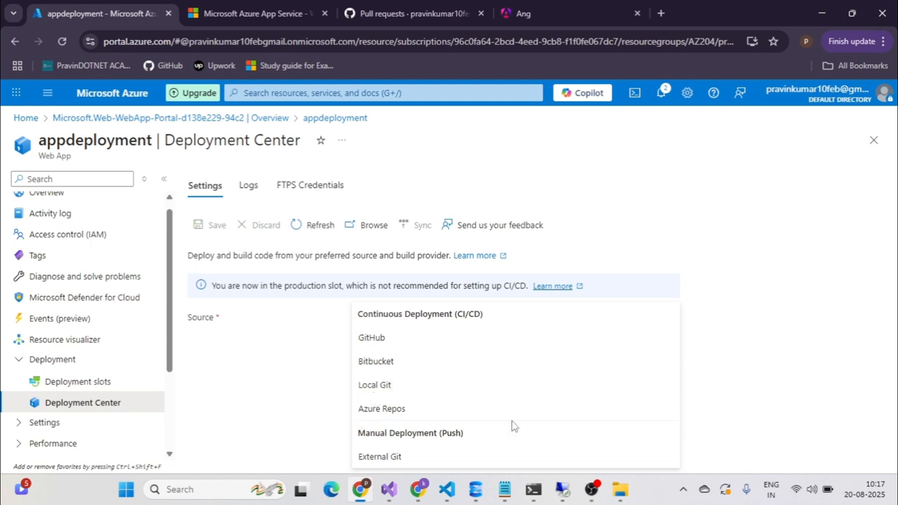
{"action": "left_click", "coordinate": [712, 382]}
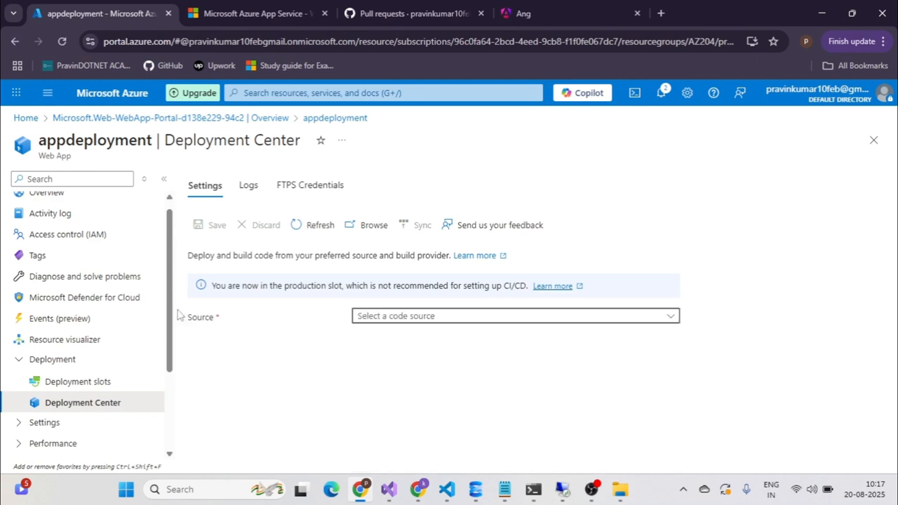
{"action": "scroll", "coordinate": [173, 337], "scroll_direction": "down", "scroll_amount": 1}
{"action": "scroll", "coordinate": [173, 344], "scroll_direction": "down", "scroll_amount": 2}
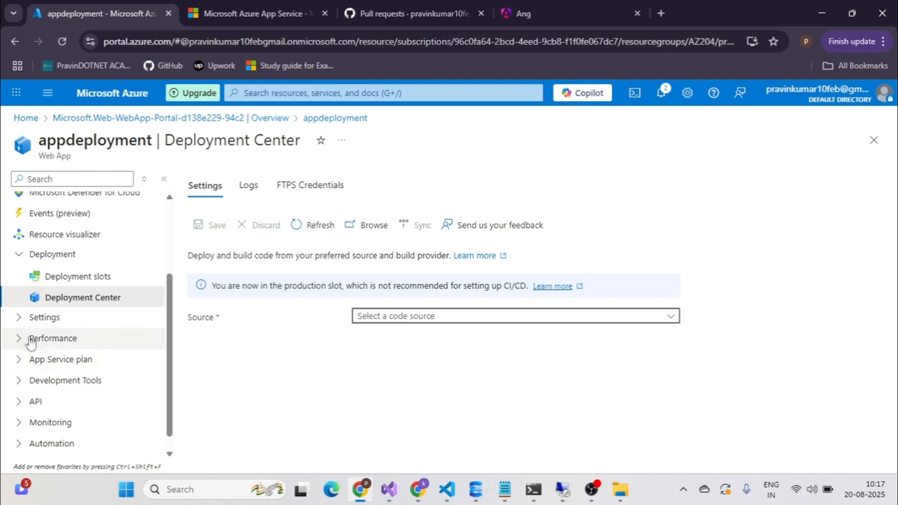
{"action": "left_click", "coordinate": [17, 319]}
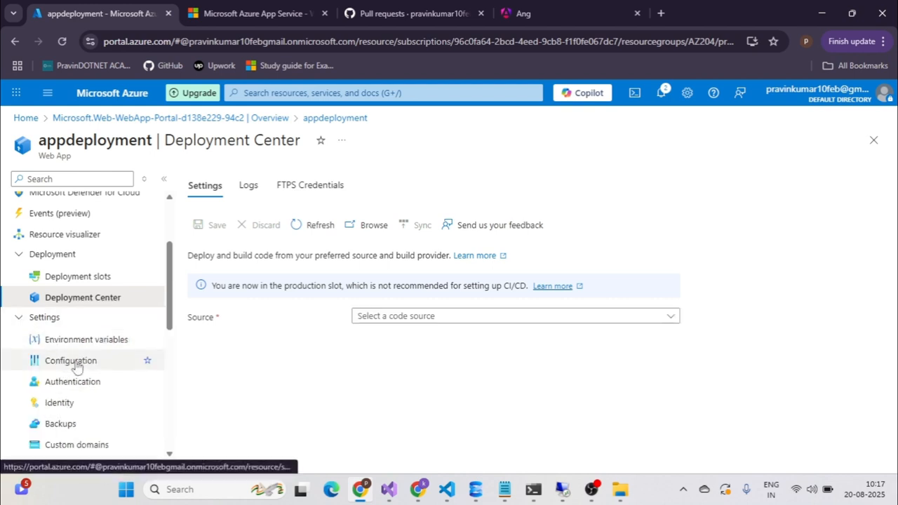
{"action": "left_click", "coordinate": [20, 320]}
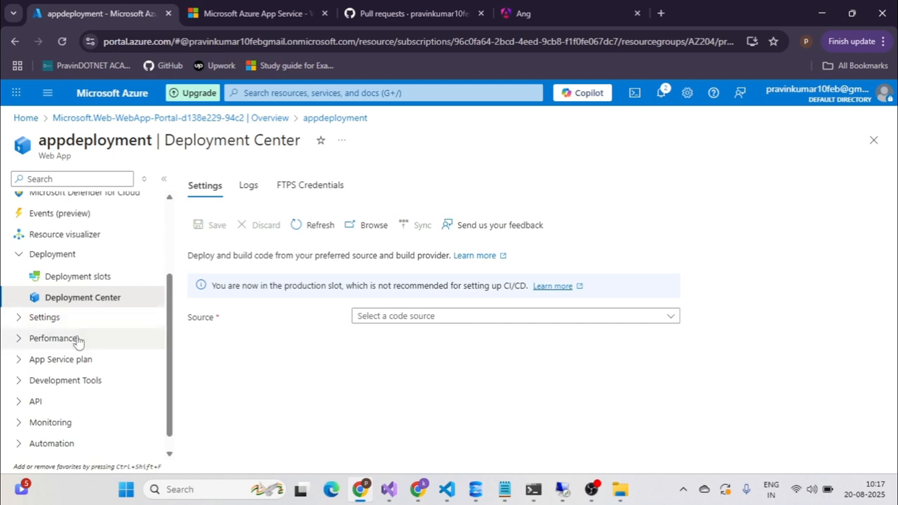
{"action": "scroll", "coordinate": [74, 340], "scroll_direction": "down", "scroll_amount": 1}
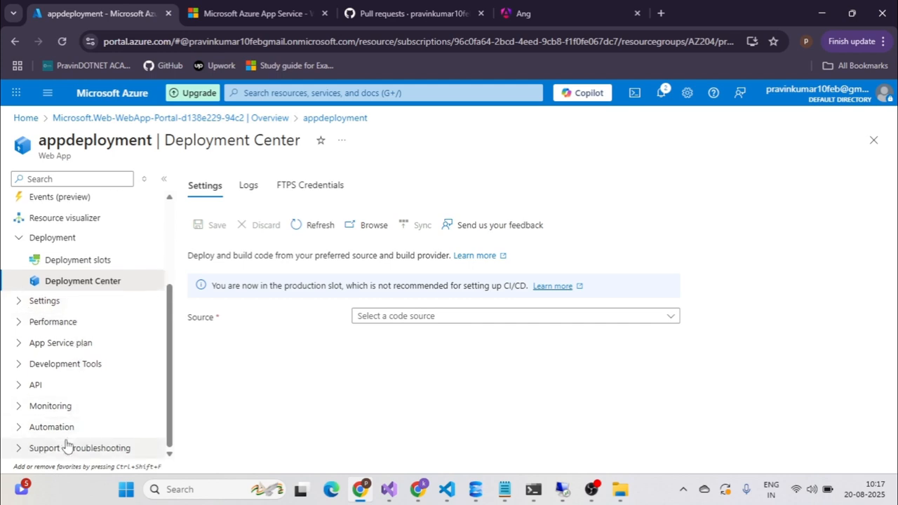
{"action": "scroll", "coordinate": [66, 445], "scroll_direction": "up", "scroll_amount": 5}
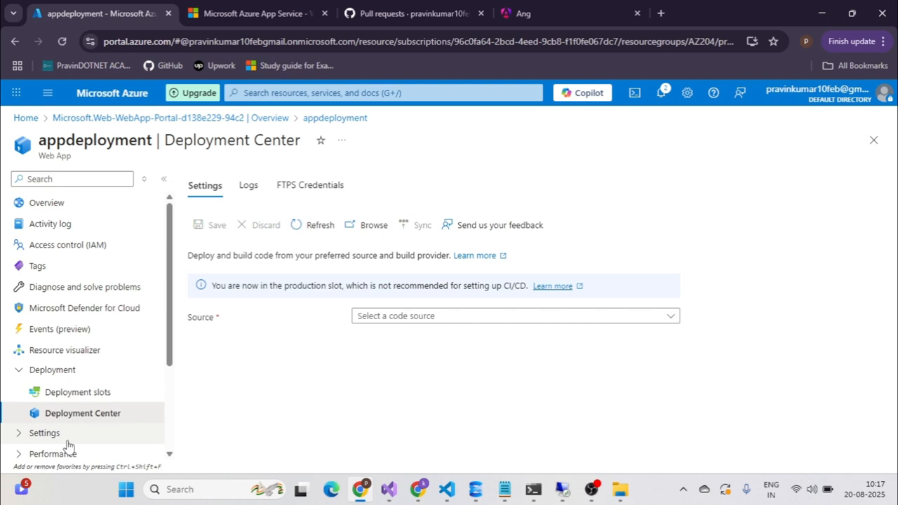